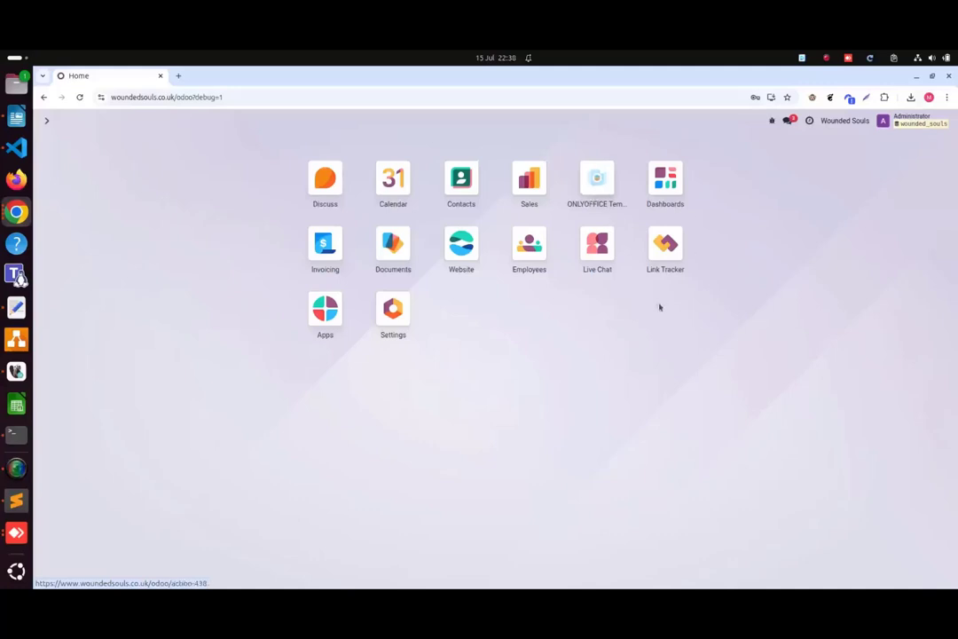
# Start a new ONLYOFFICE template and name it "Sale Order Discount Email".
pyautogui.click(610, 199)
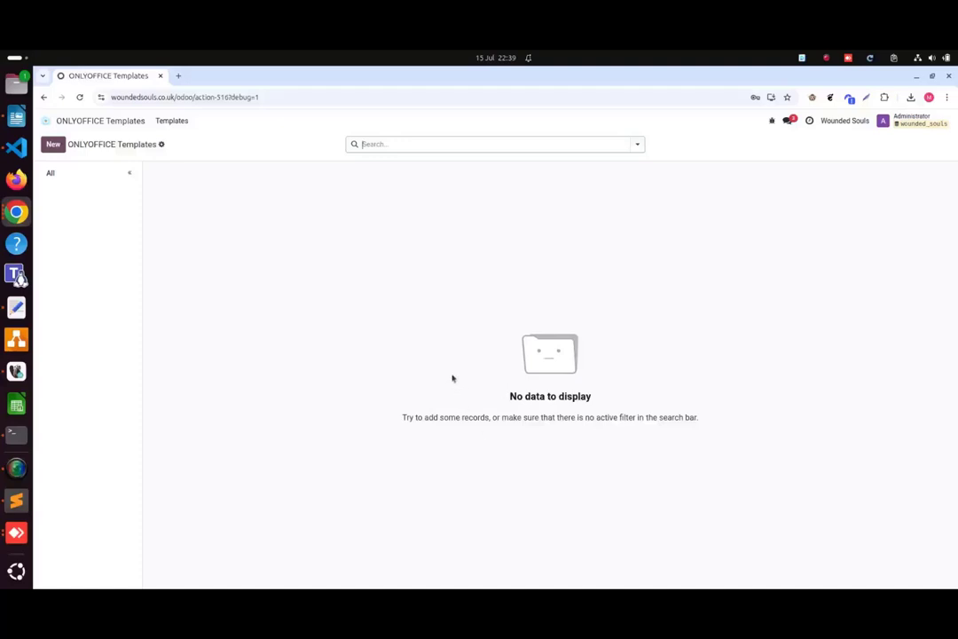
pyautogui.click(53, 145)
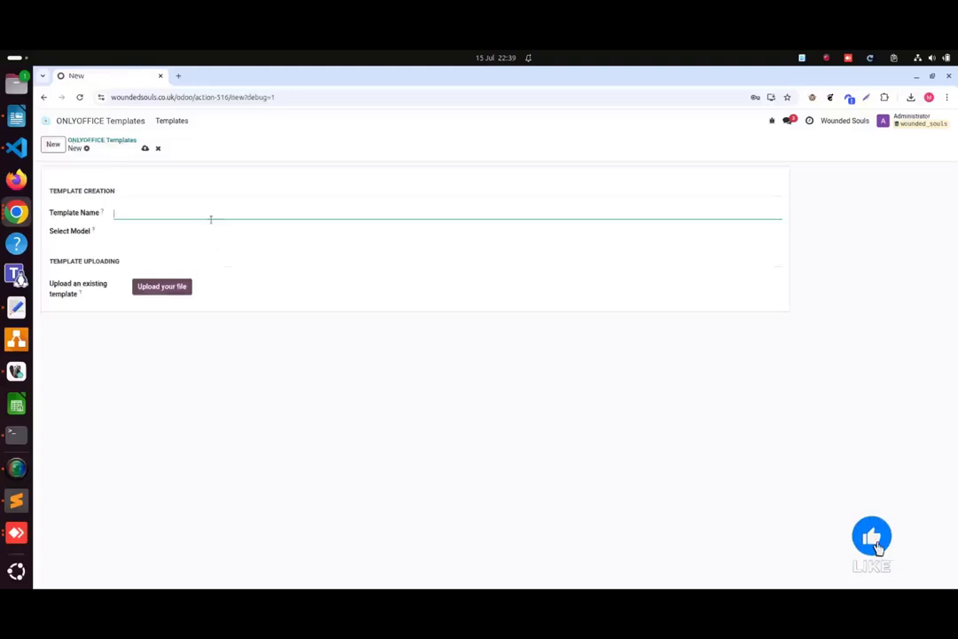
pyautogui.write('Sale')
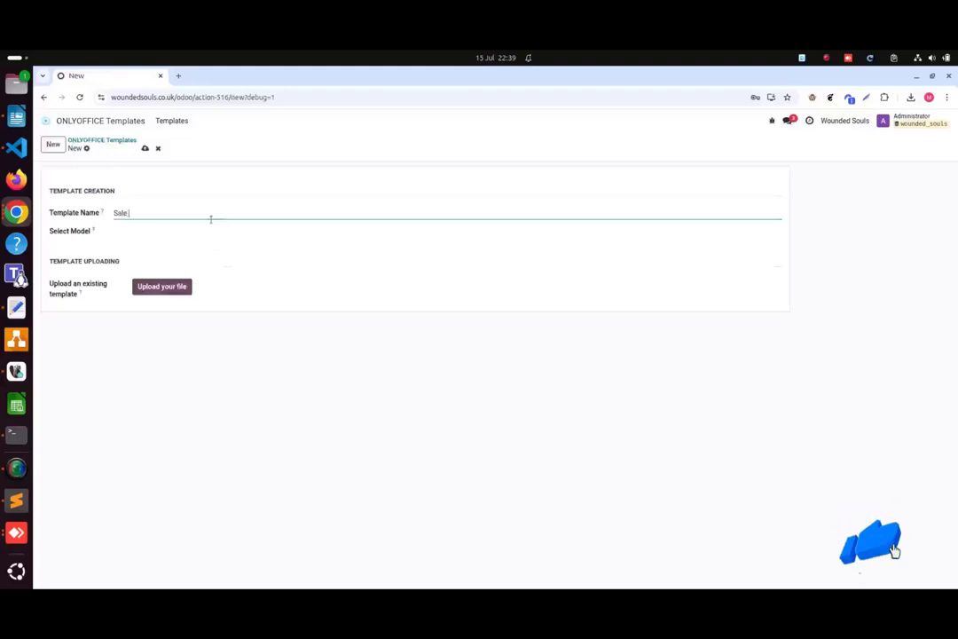
pyautogui.write(' Order ')
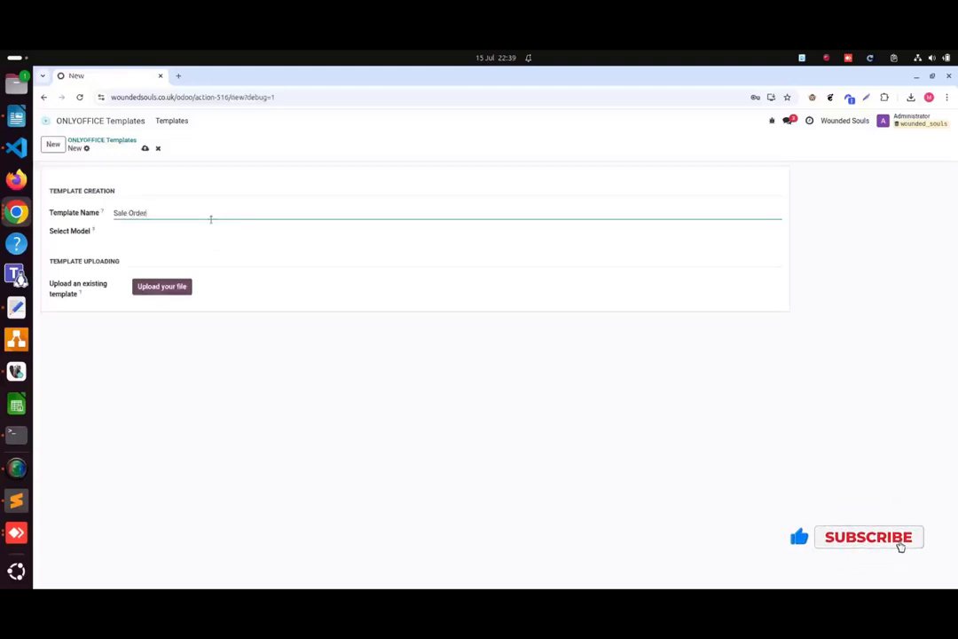
pyautogui.write('Discount')
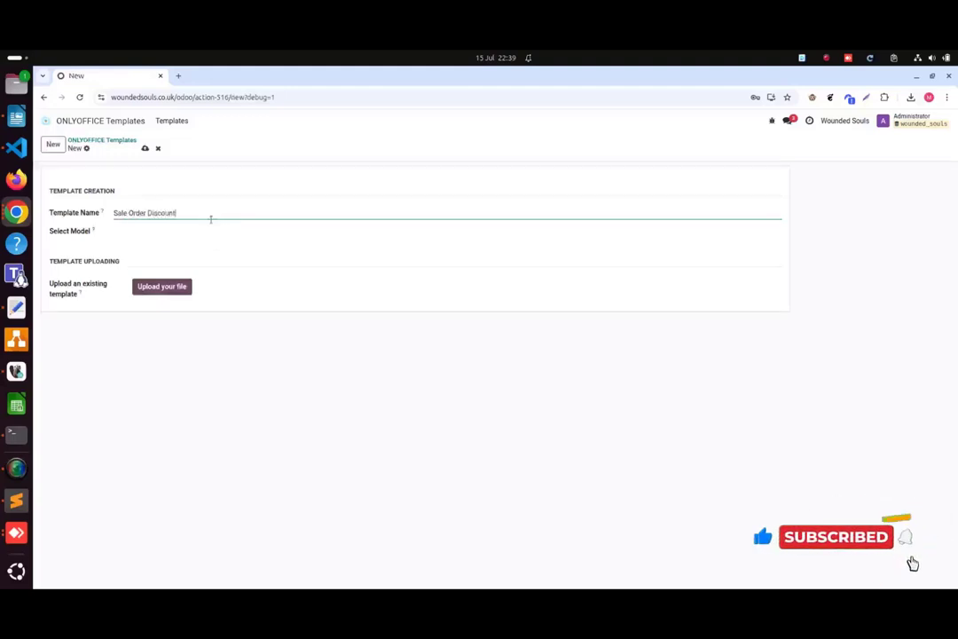
pyautogui.write(' Email')
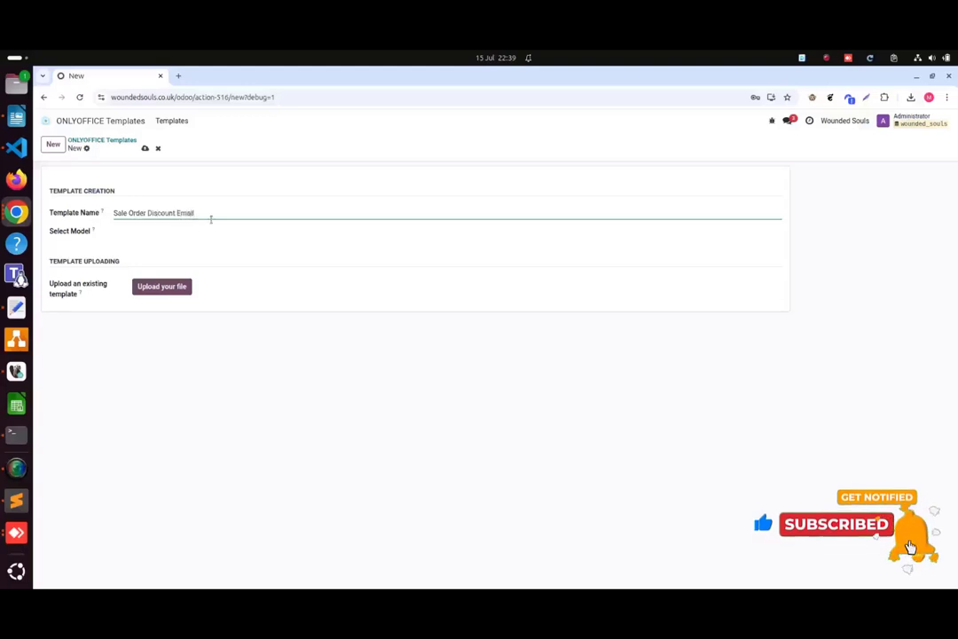
# Set the template's model to Sales Order and save the template.
pyautogui.click(156, 231)
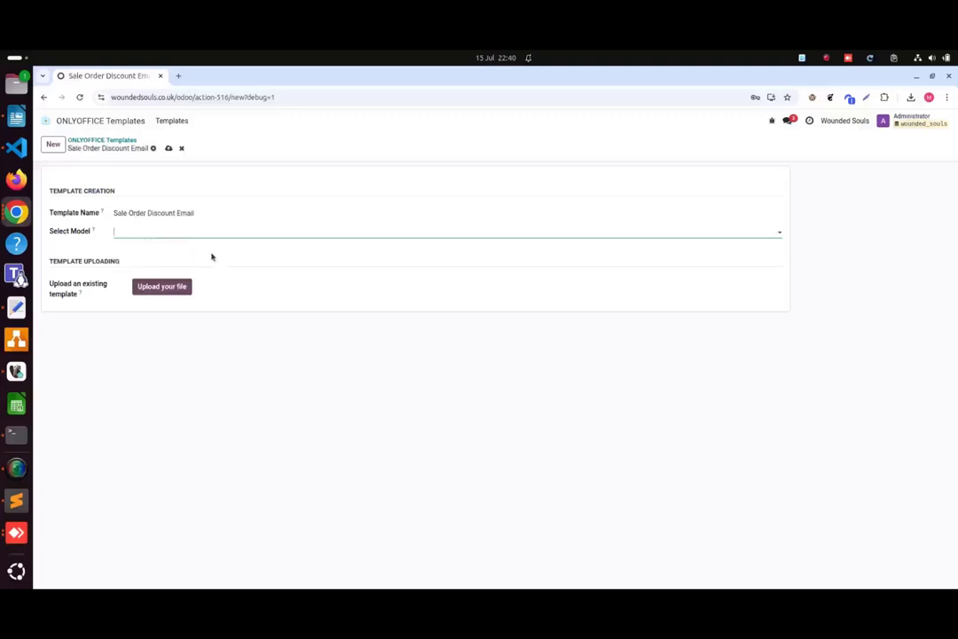
pyautogui.write('sale')
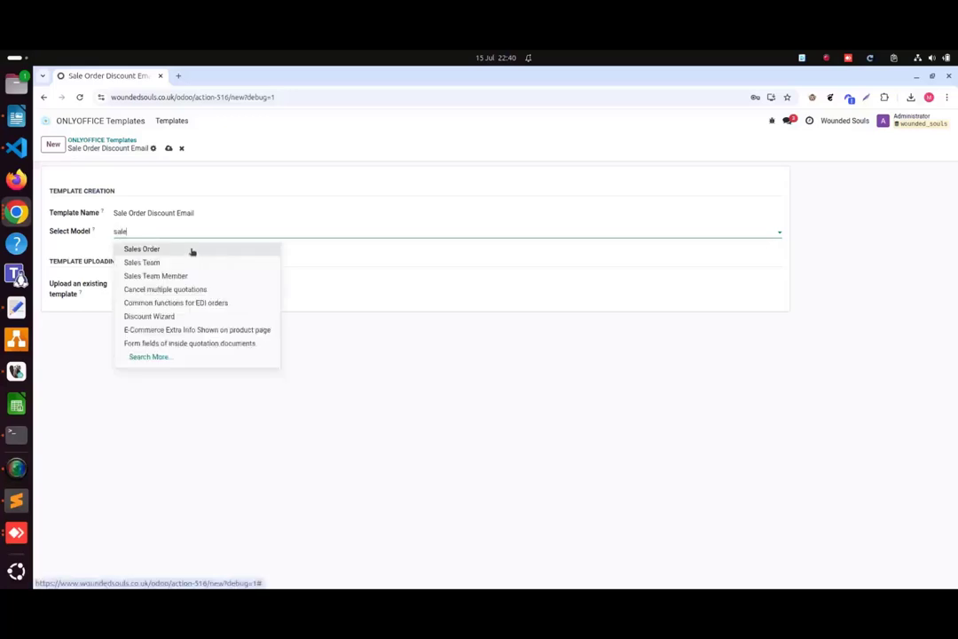
pyautogui.click(191, 251)
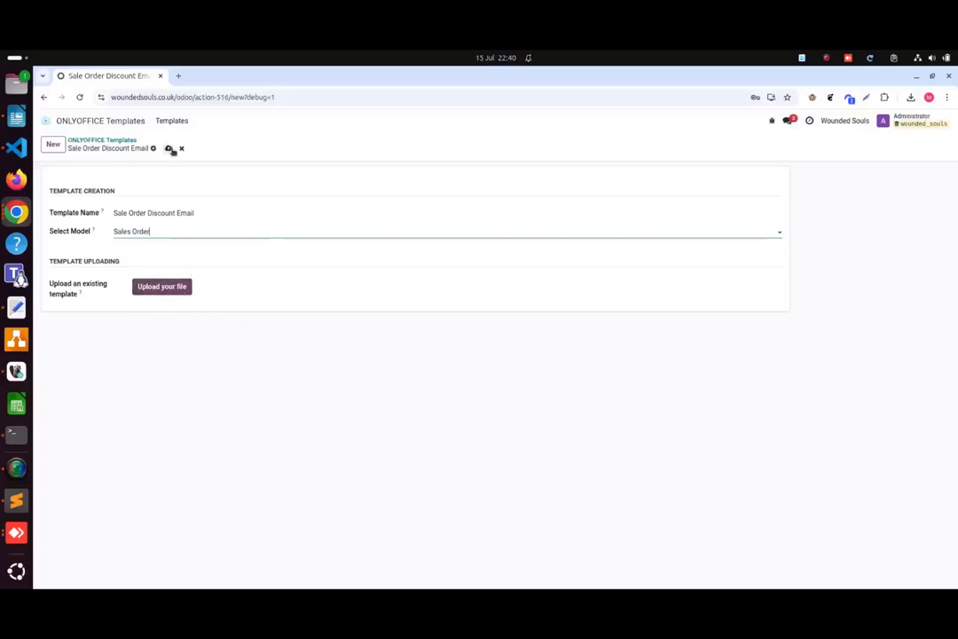
pyautogui.click(168, 149)
# Open the Sale Order Discount Email template from the template list and begin the document with "Dear".
pyautogui.click(116, 142)
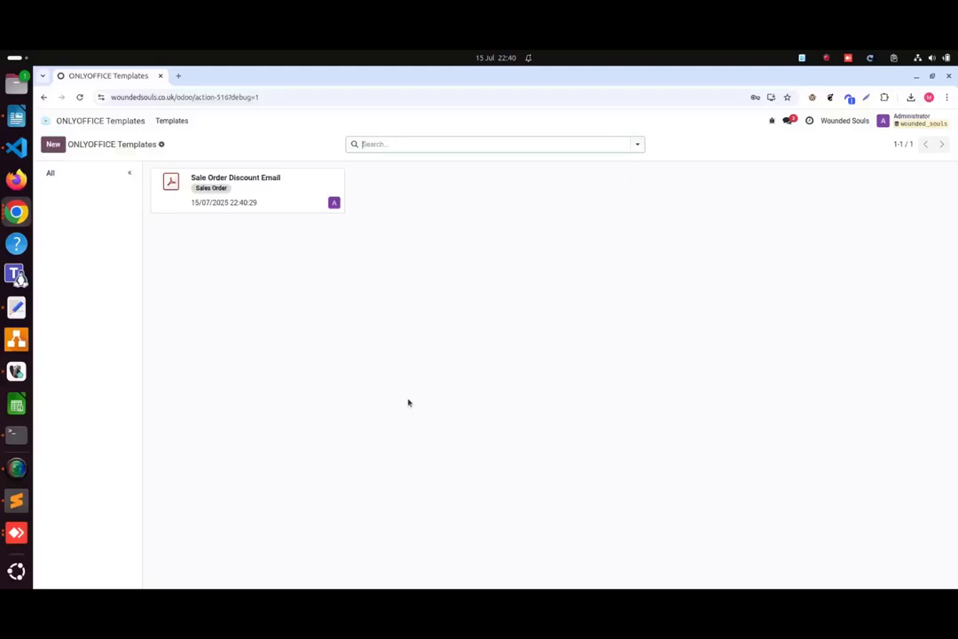
pyautogui.click(288, 182)
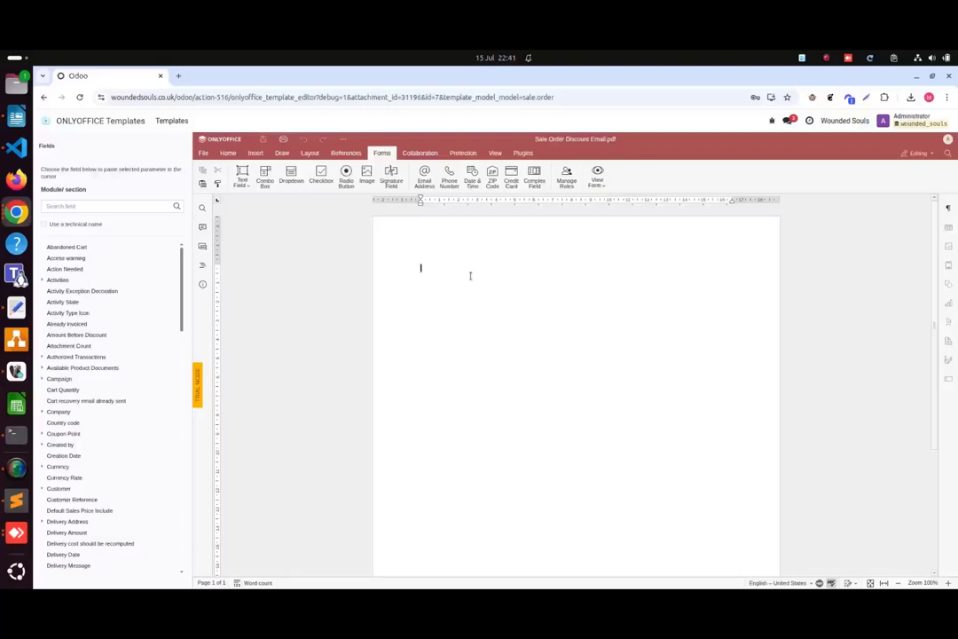
pyautogui.write('Dear')
pyautogui.click(102, 205)
pyautogui.write('Cus')
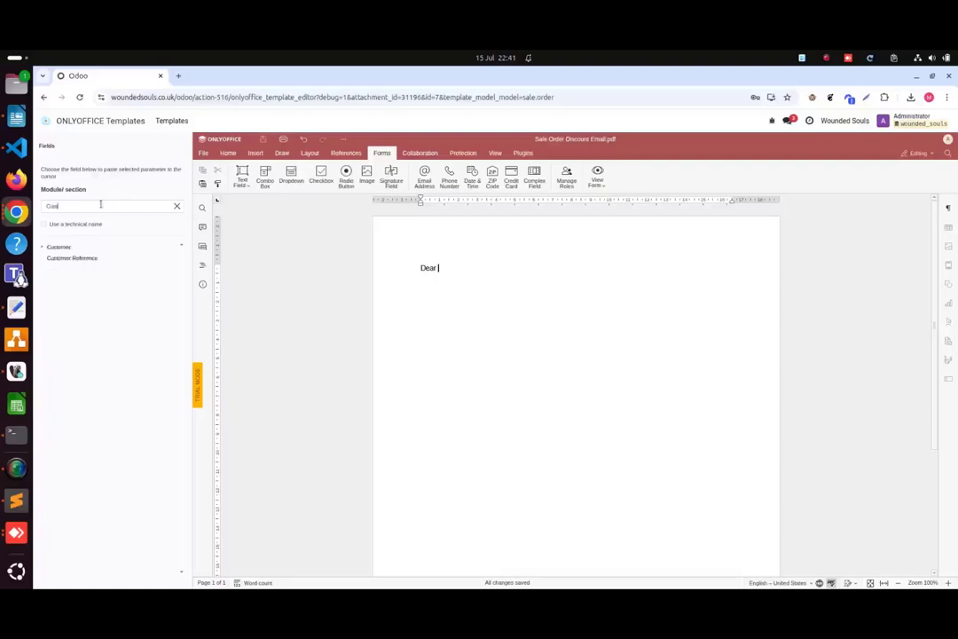
pyautogui.write('tomer name')
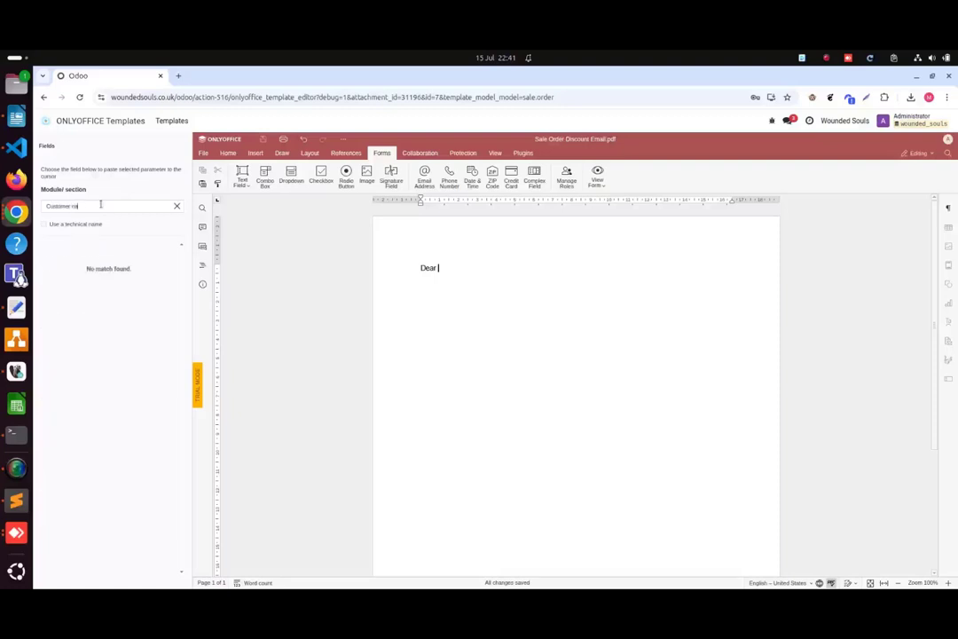
pyautogui.press('BackSpace')
pyautogui.press('BackSpace')
pyautogui.press('BackSpace')
pyautogui.press('BackSpace')
# Search the fields for "customer" and insert the Customer group's Name field after "Dear".
pyautogui.moveTo(89, 205); pyautogui.dragTo(27, 210)
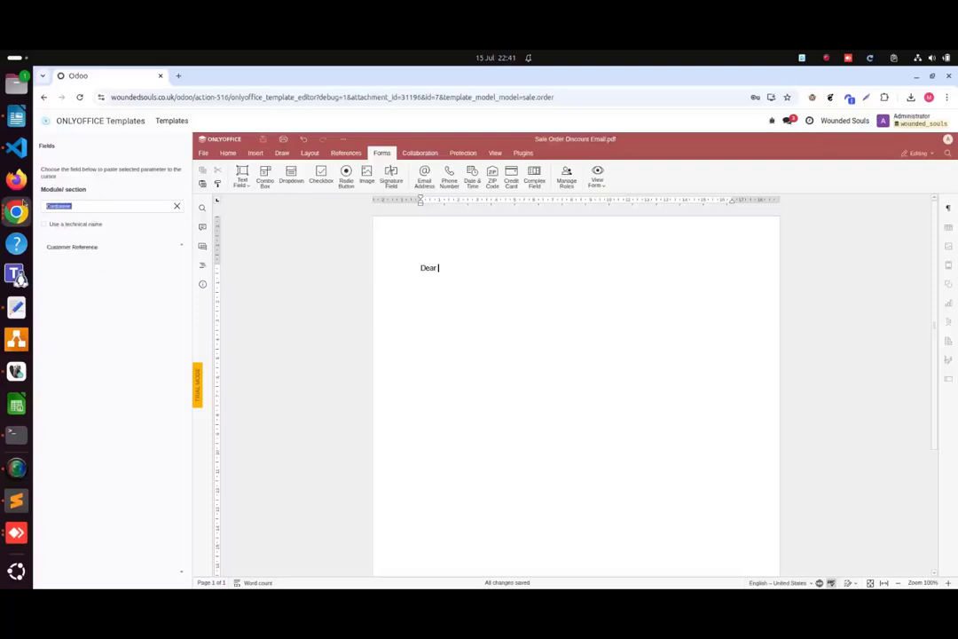
pyautogui.write('Cus')
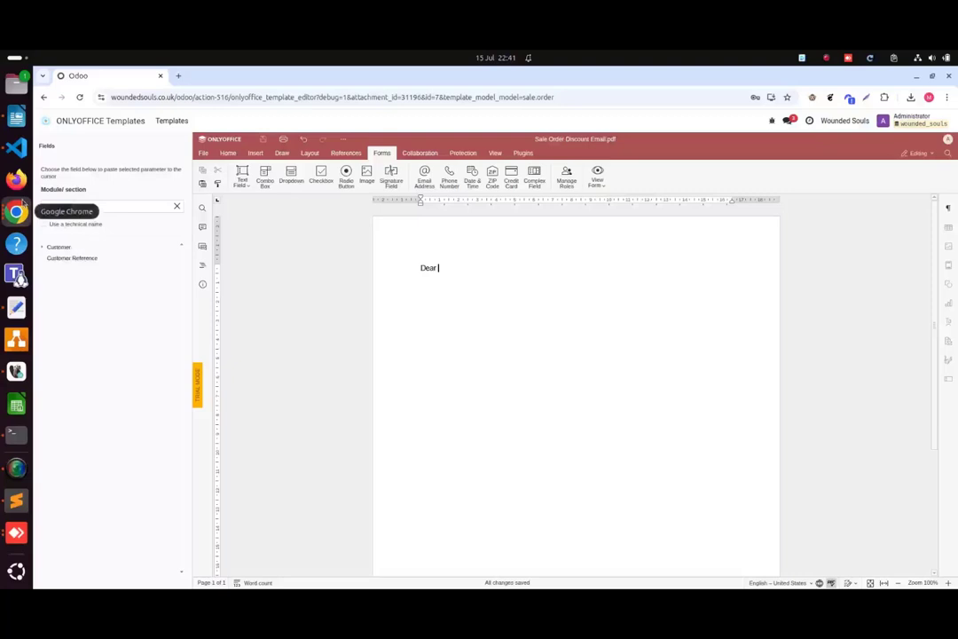
pyautogui.click(43, 247)
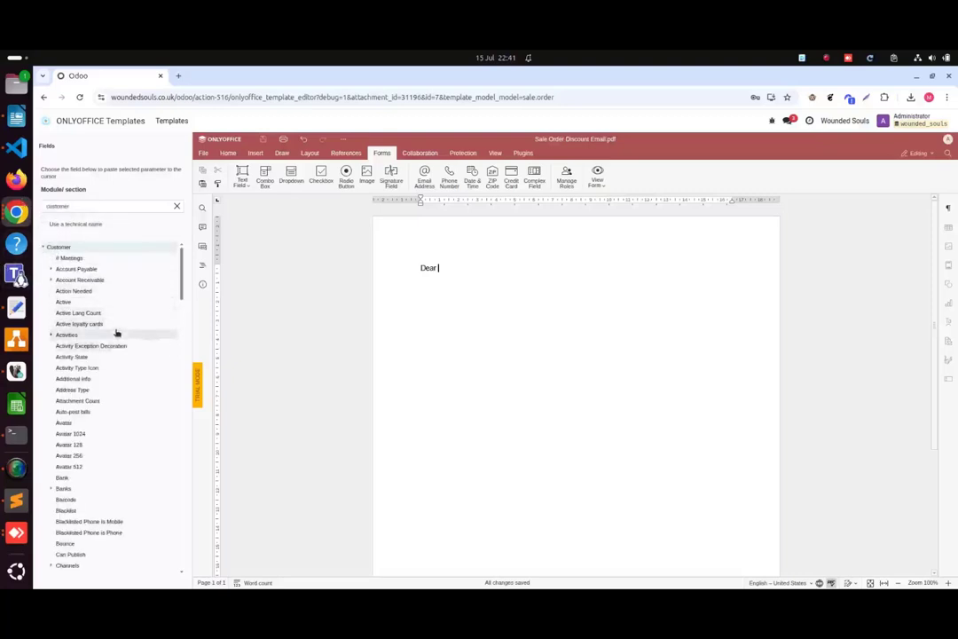
pyautogui.scroll(-3, 114, 339)
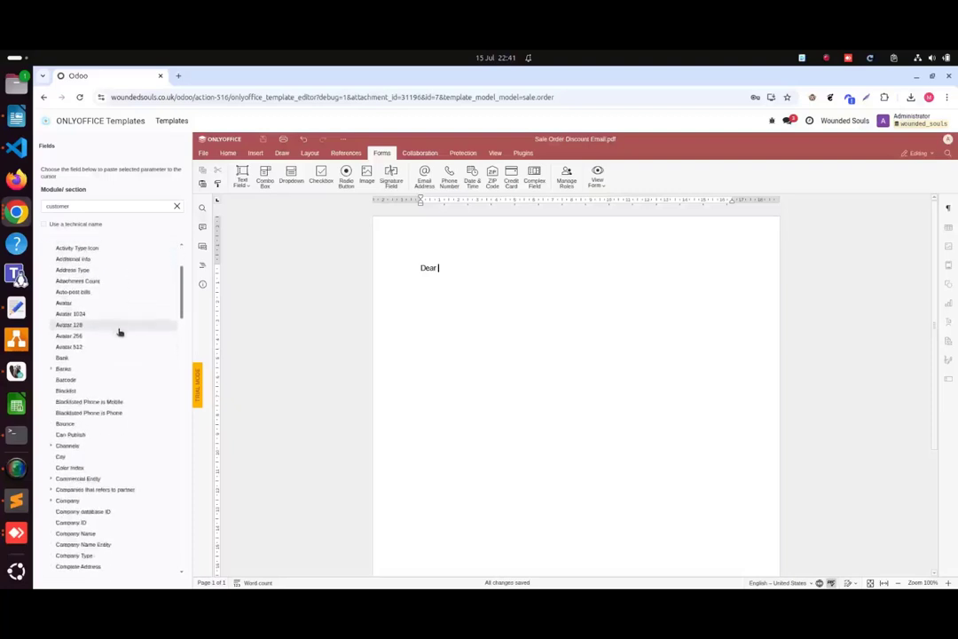
pyautogui.scroll(-10, 117, 335)
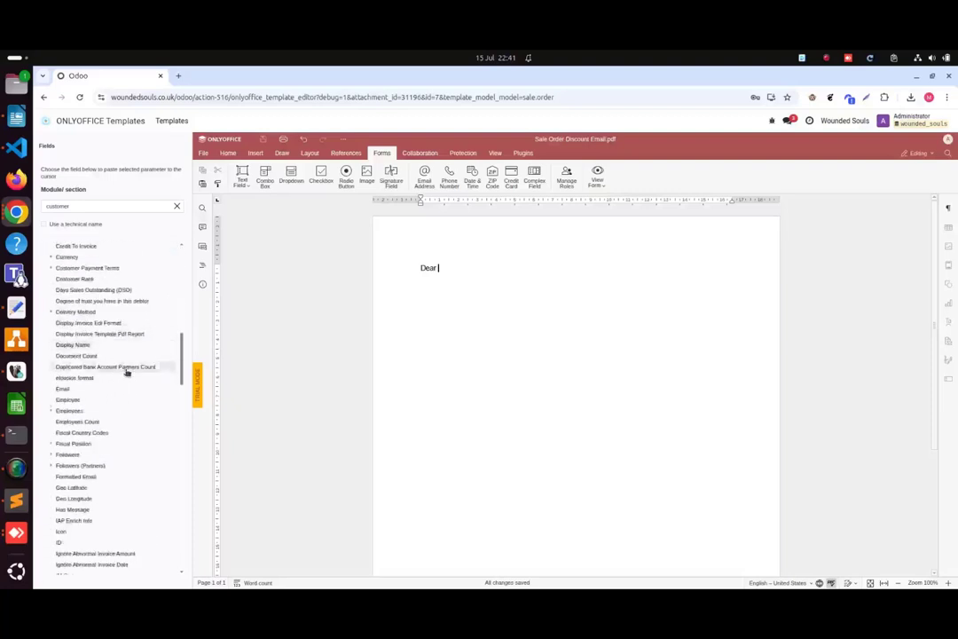
pyautogui.scroll(-5, 126, 372)
pyautogui.scroll(-5, 112, 433)
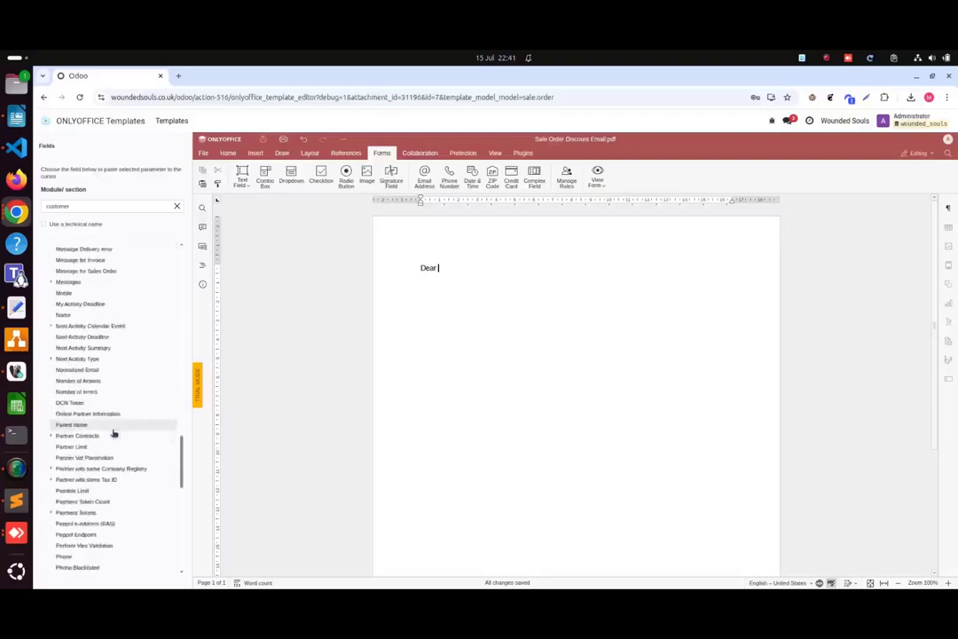
pyautogui.click(94, 315)
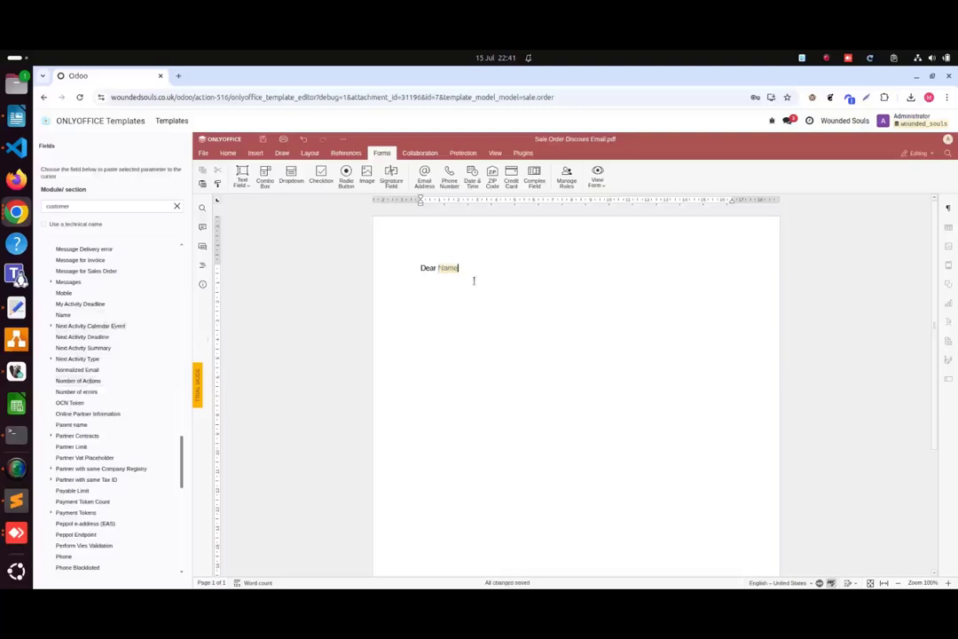
# Add a comma after the name field and write "We are offering Discount" on a new indented line.
pyautogui.write(',')
pyautogui.press('Return')
pyautogui.press('Tab')
pyautogui.write('We are offer')
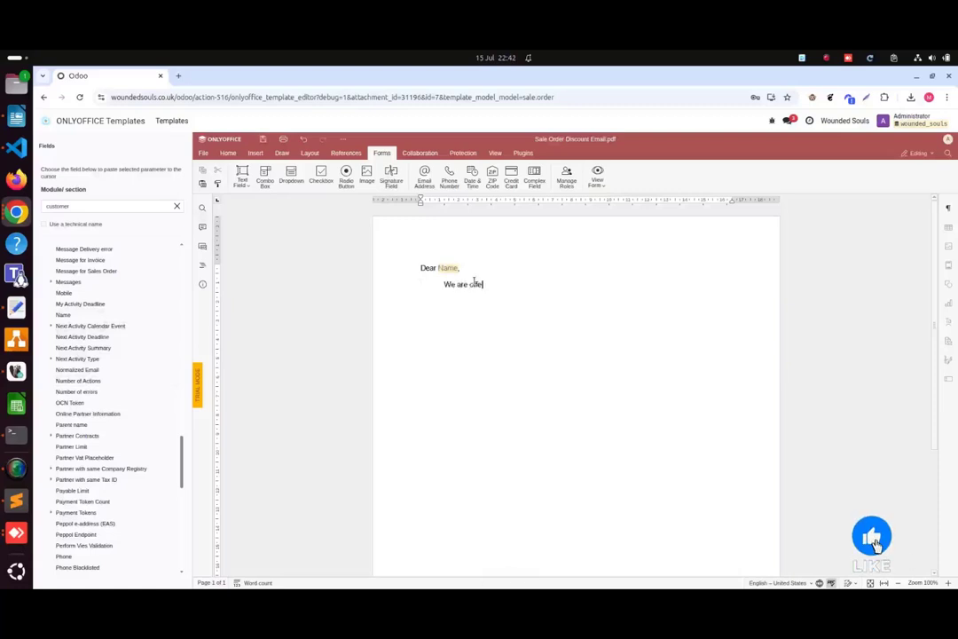
pyautogui.write('ing')
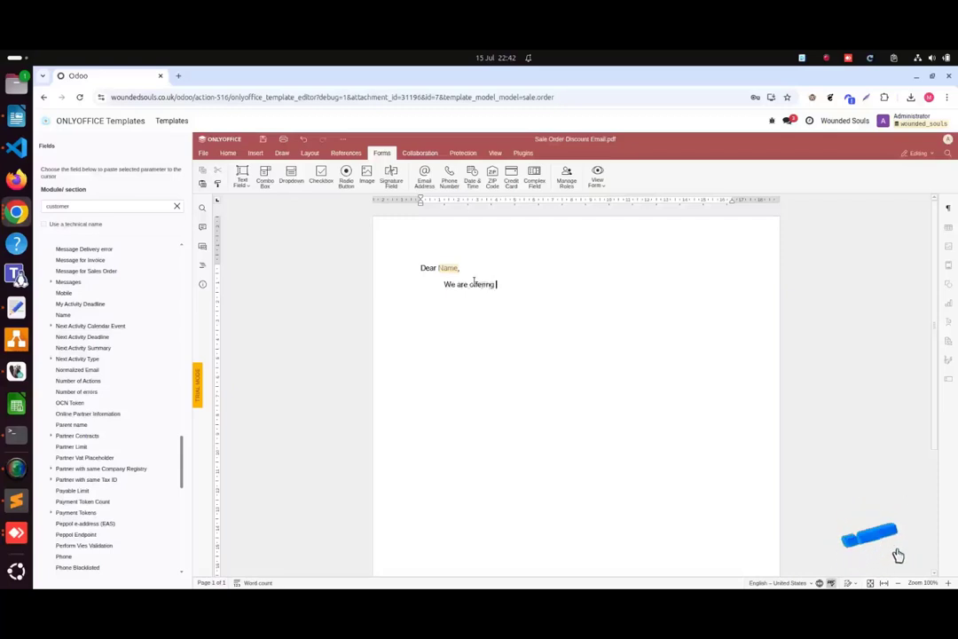
pyautogui.write(' Di')
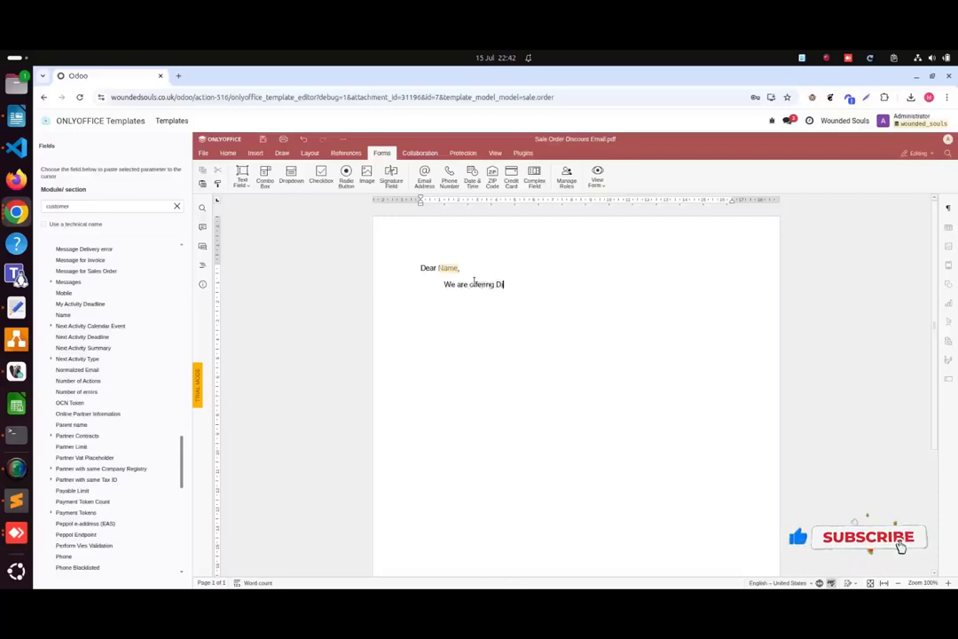
pyautogui.write('scount')
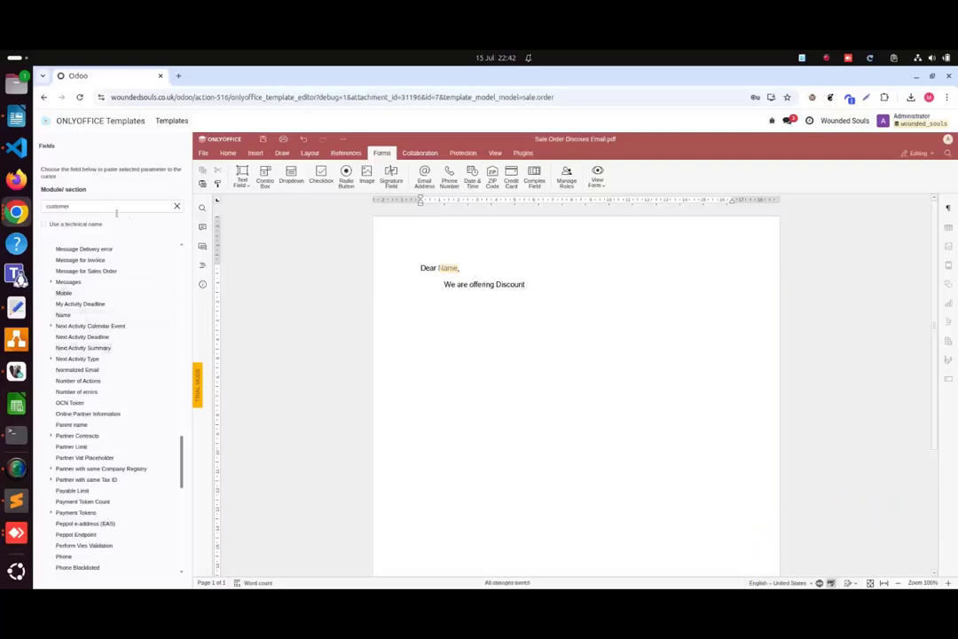
# Search the fields for "order" and insert the Discount (%) field from Order Lines after "Discount".
pyautogui.click(179, 206)
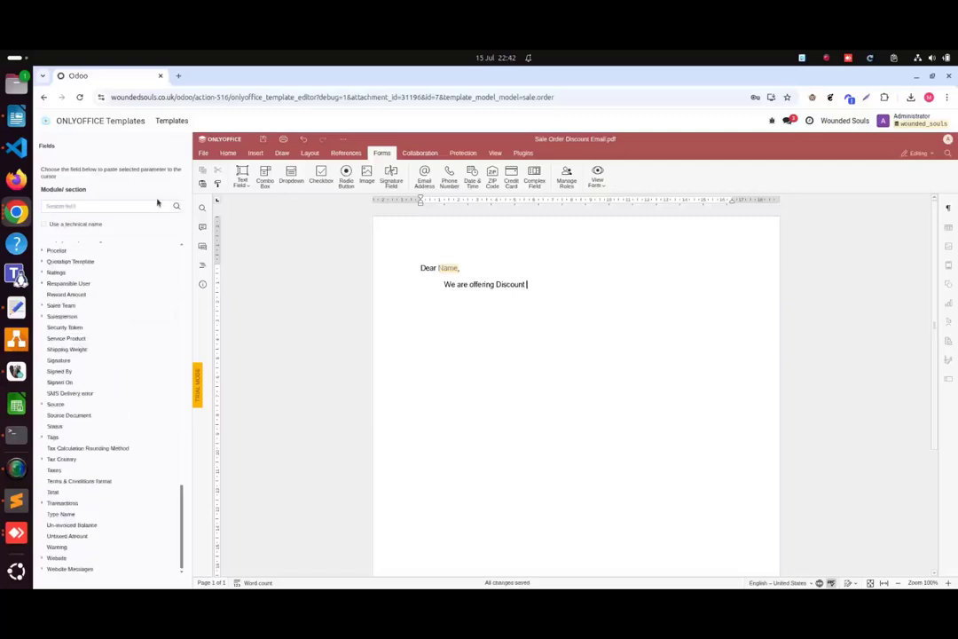
pyautogui.write('order')
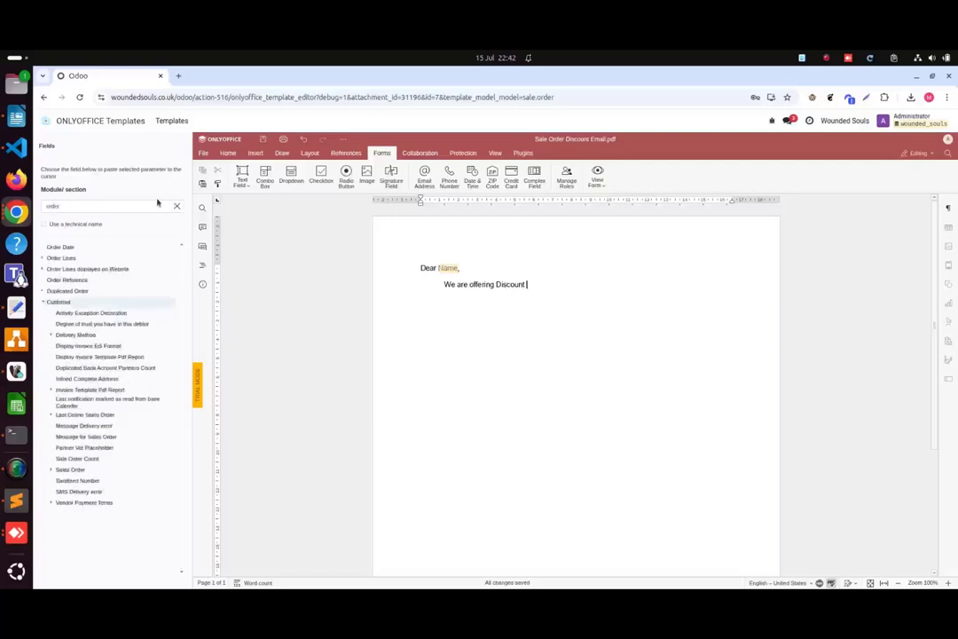
pyautogui.click(61, 258)
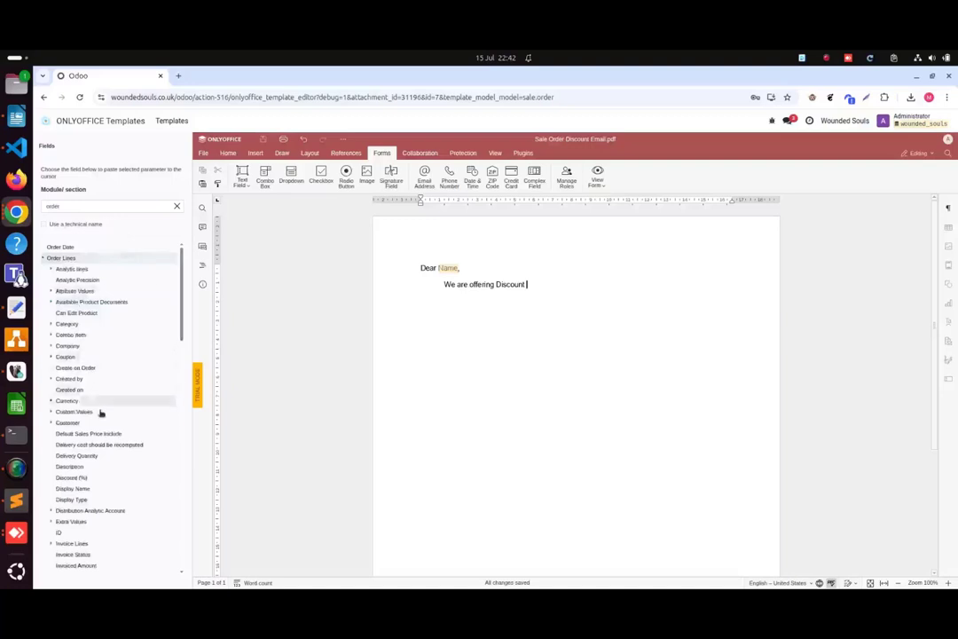
pyautogui.scroll(-3, 88, 417)
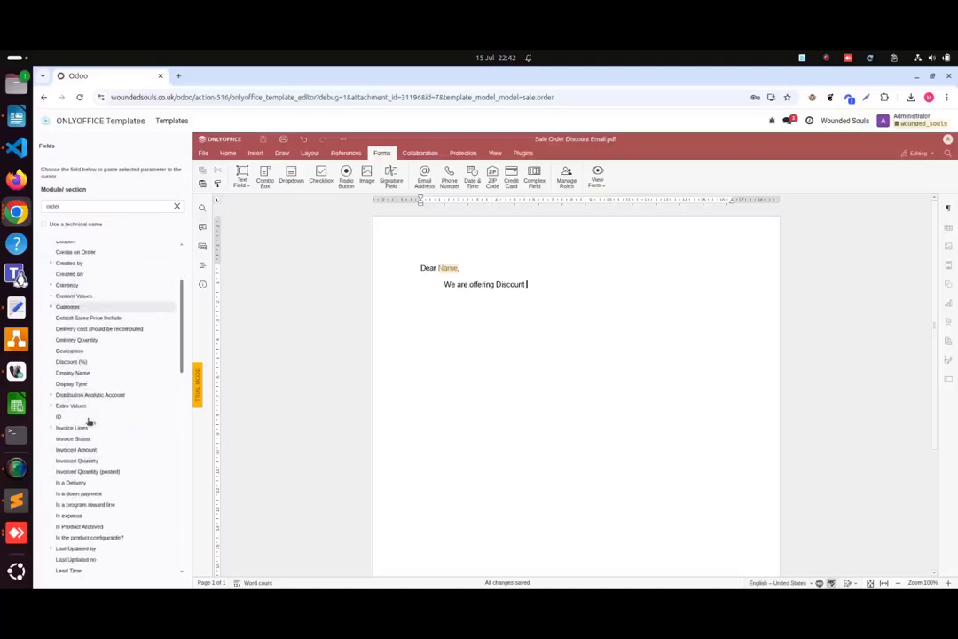
pyautogui.click(76, 358)
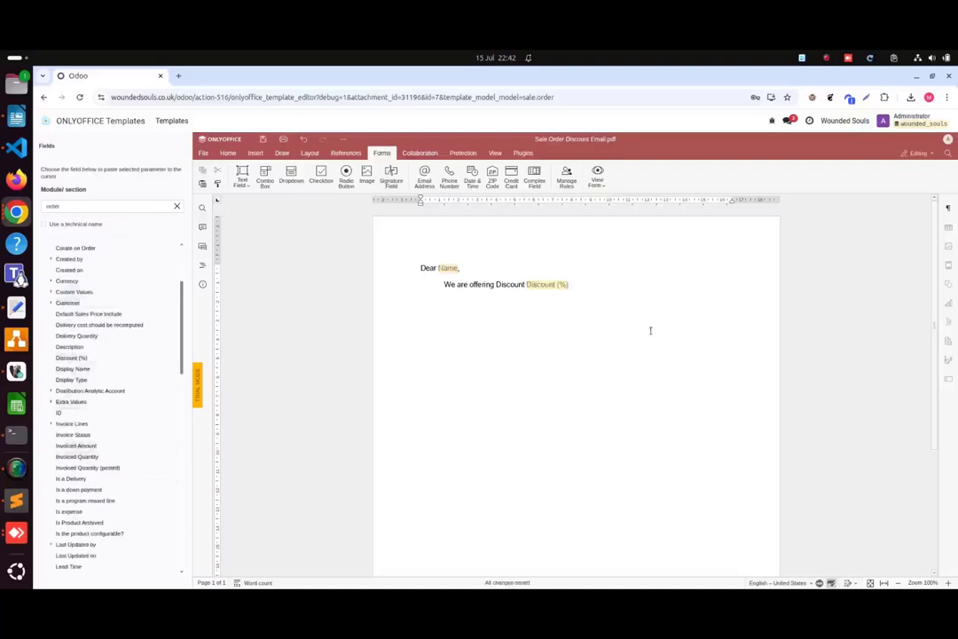
# Continue the sentence after the discount field with "on your Order reference number".
pyautogui.write('opur')
pyautogui.press('BackSpace')
pyautogui.press('BackSpace')
pyautogui.write('ur Order ')
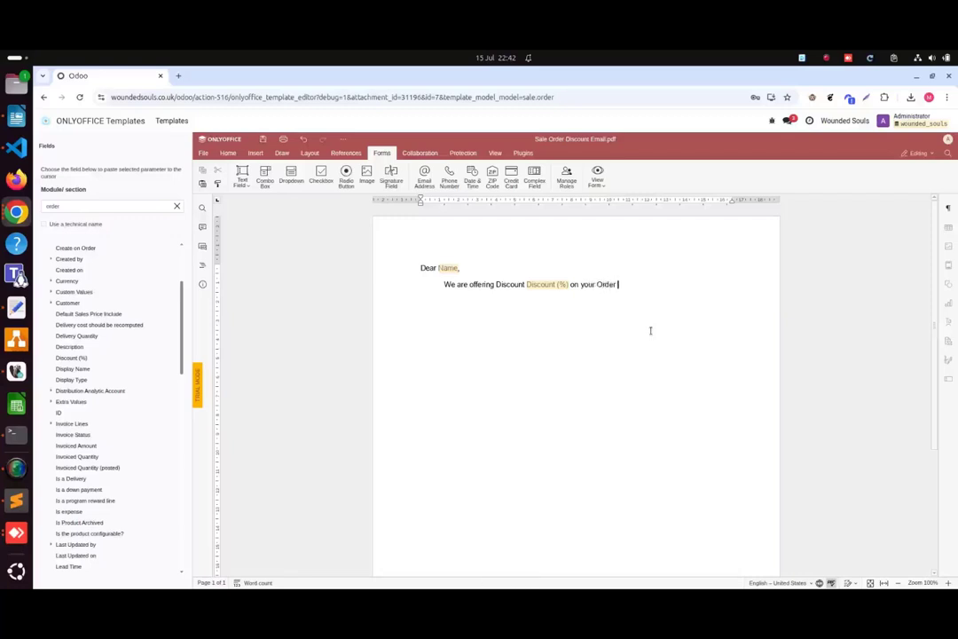
pyautogui.write('reference number')
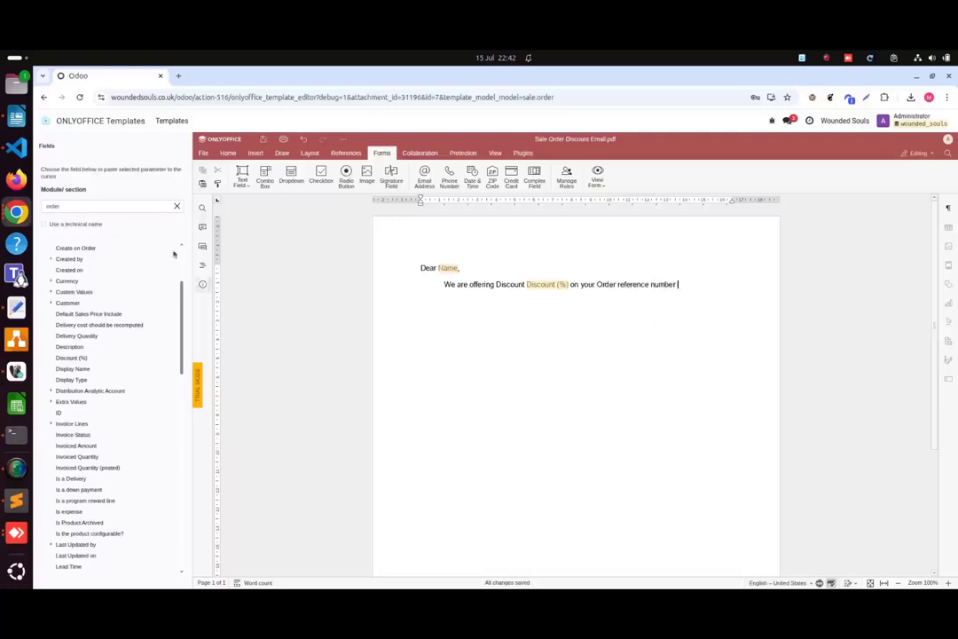
# Search the fields for "order ref" and insert the Order Reference field at the end of the sentence.
pyautogui.doubleClick(88, 203)
pyautogui.click(87, 205)
pyautogui.doubleClick(87, 205)
pyautogui.click(87, 205)
pyautogui.write('ref')
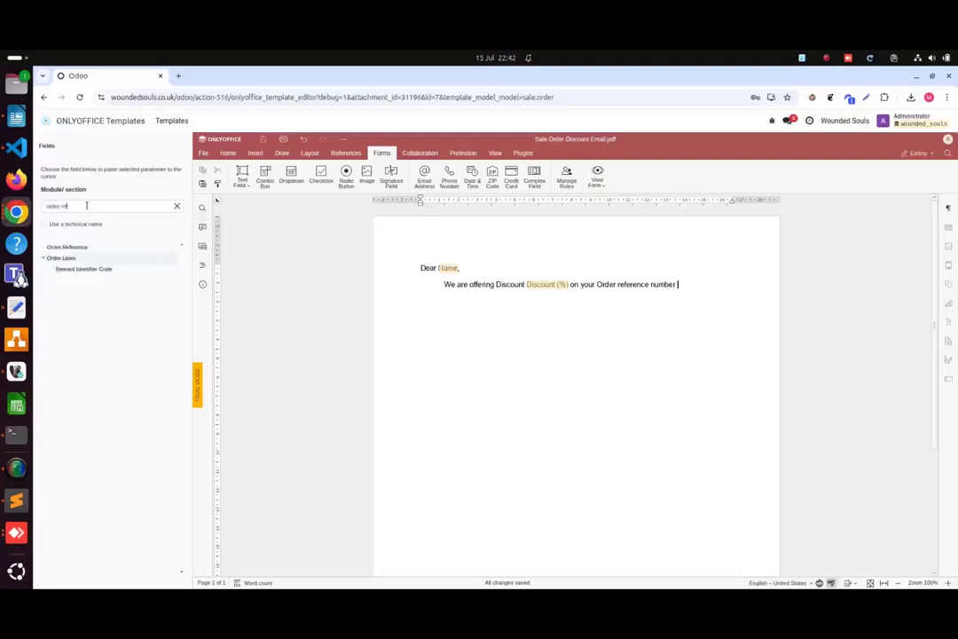
pyautogui.click(91, 247)
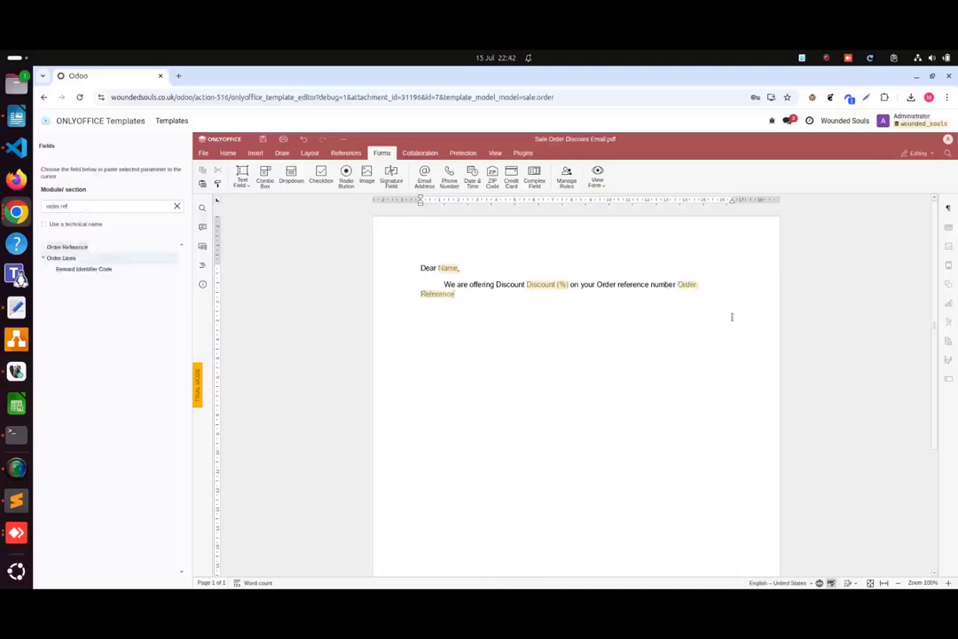
# Continue the sentence after the order reference field with "so you will be getting discount on the whole".
pyautogui.write('a')
pyautogui.press('BackSpace')
pyautogui.write('so you will be ge')
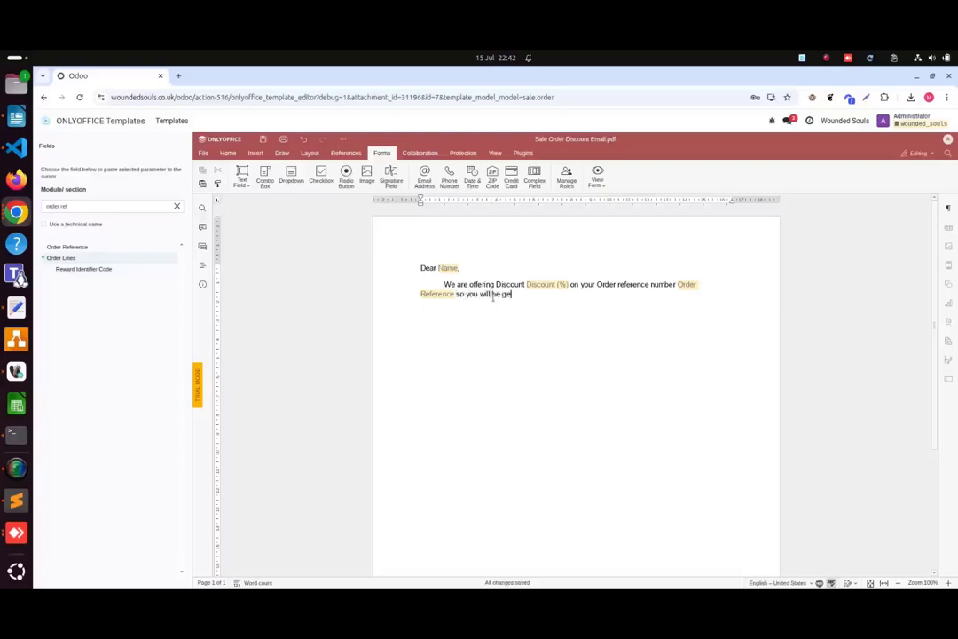
pyautogui.write('tting discount on the whole')
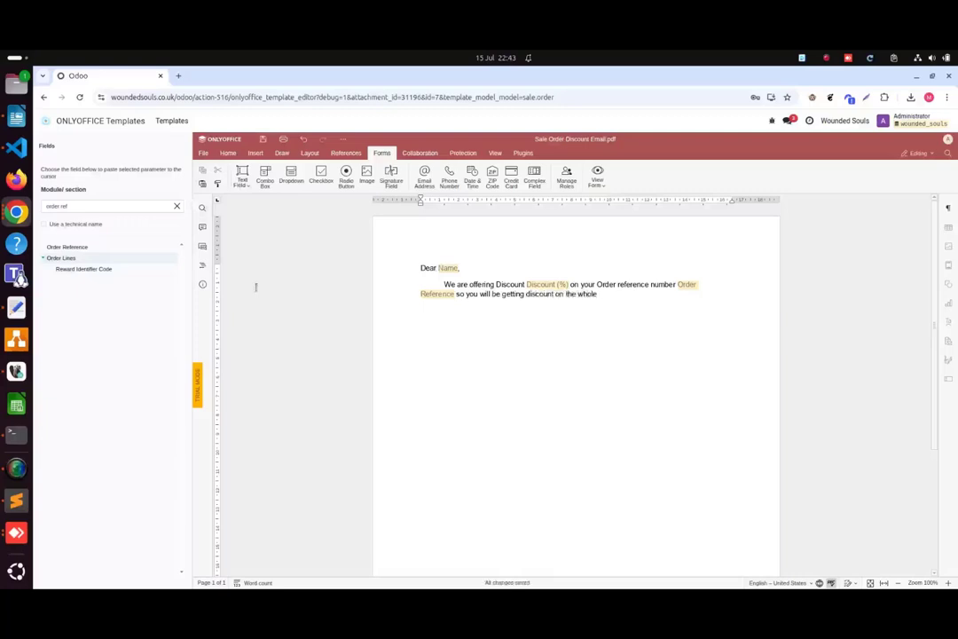
# Continue the sentence with "Total" and insert the Total field from Order Lines after it.
pyautogui.write(' Total')
pyautogui.click(63, 259)
pyautogui.click(77, 257)
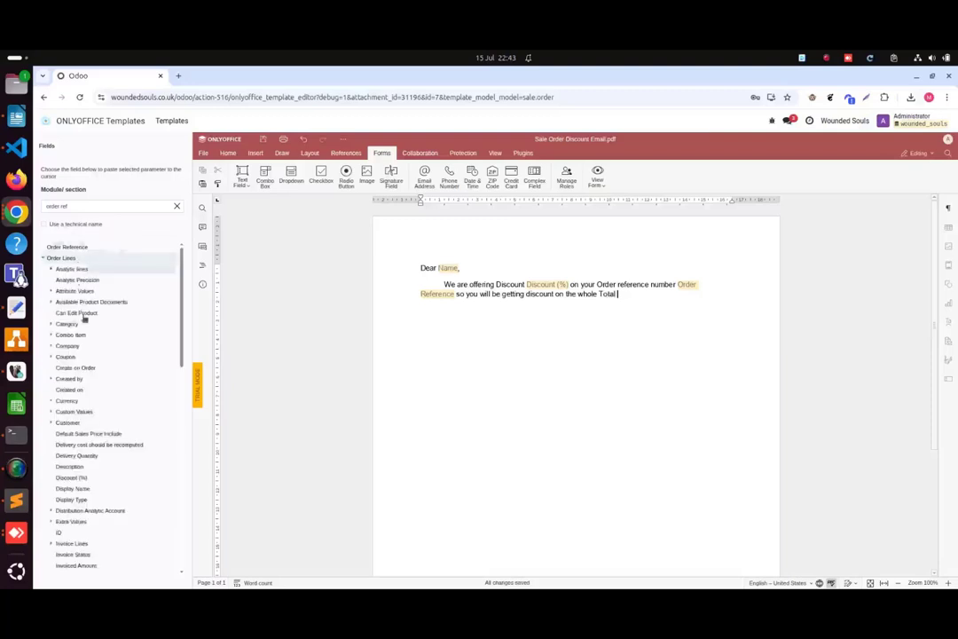
pyautogui.scroll(-15, 85, 314)
pyautogui.click(71, 498)
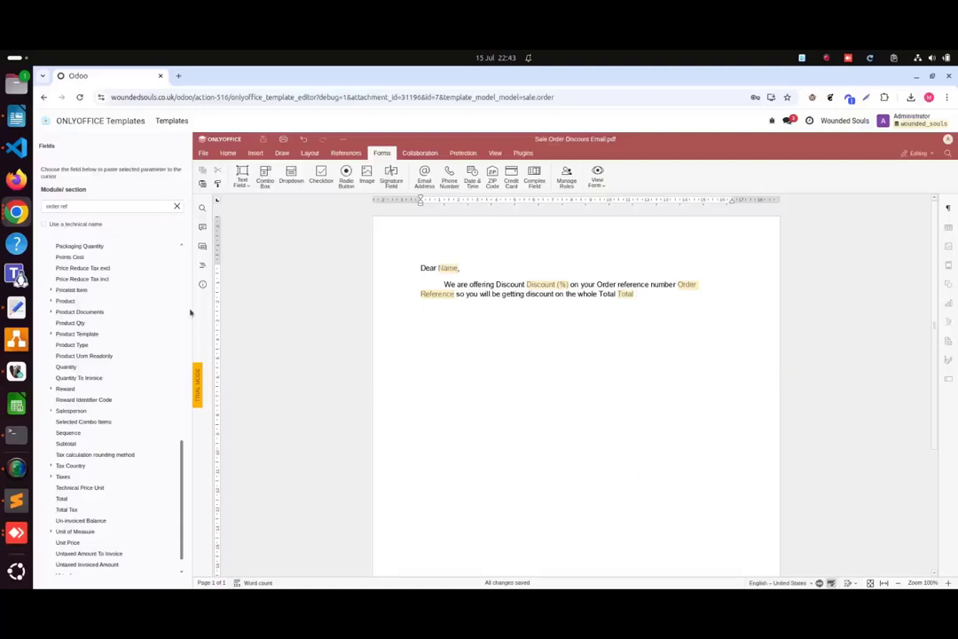
# Reopen the Sale Order Discount Email template from the template list to check its saved content, and return to the Odoo home screen.
pyautogui.click(86, 118)
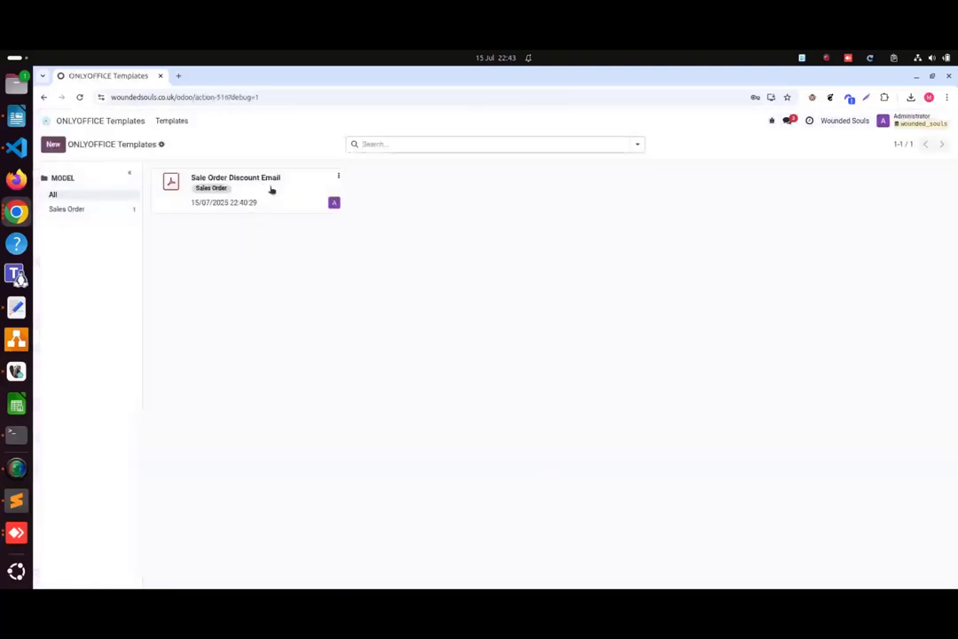
pyautogui.click(270, 190)
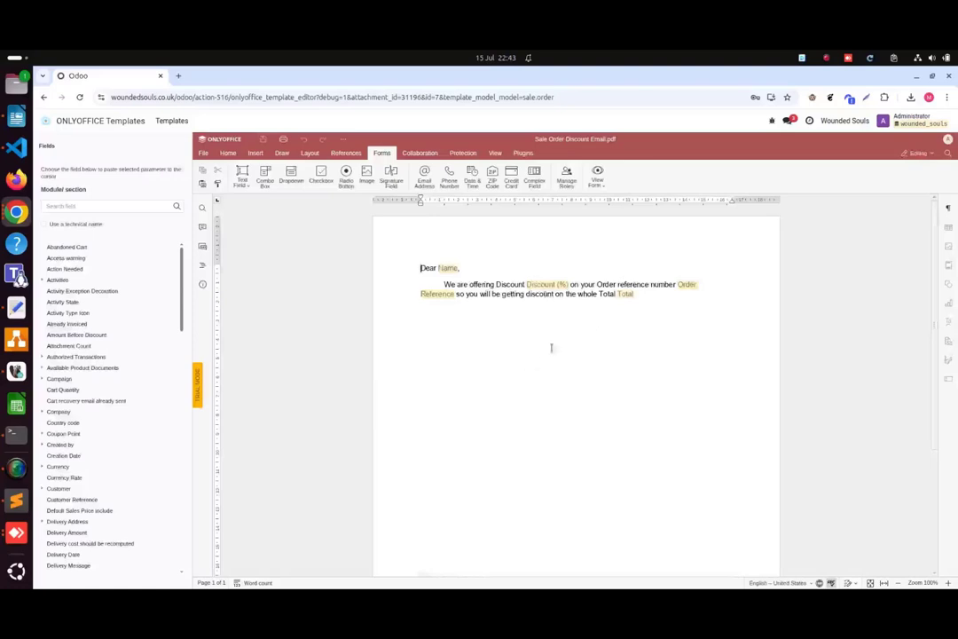
pyautogui.click(55, 121)
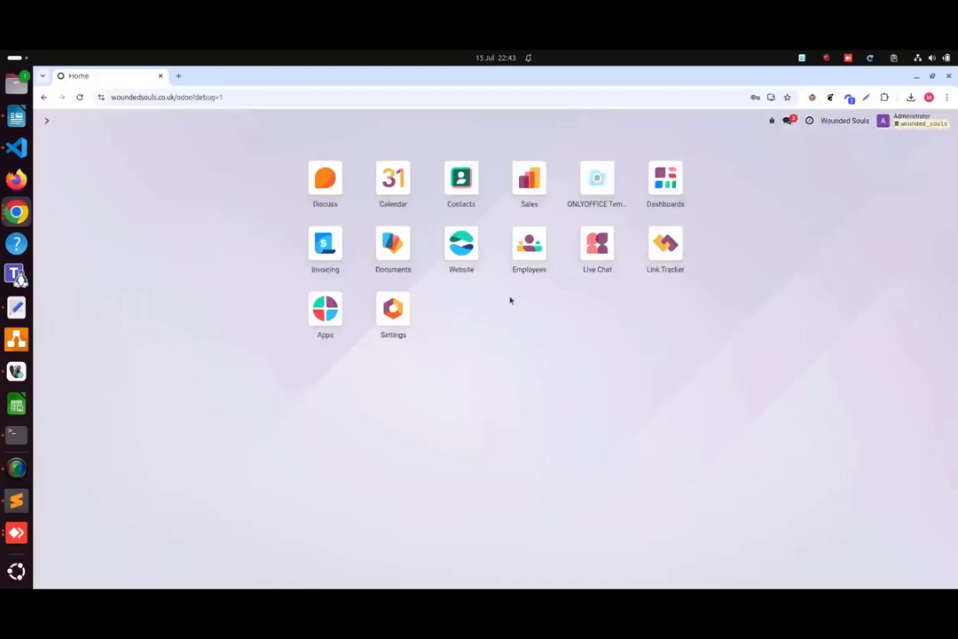
# Open the most recent quotation in Sales and bring up the ONLYOFFICE template selection for printing it.
pyautogui.click(529, 186)
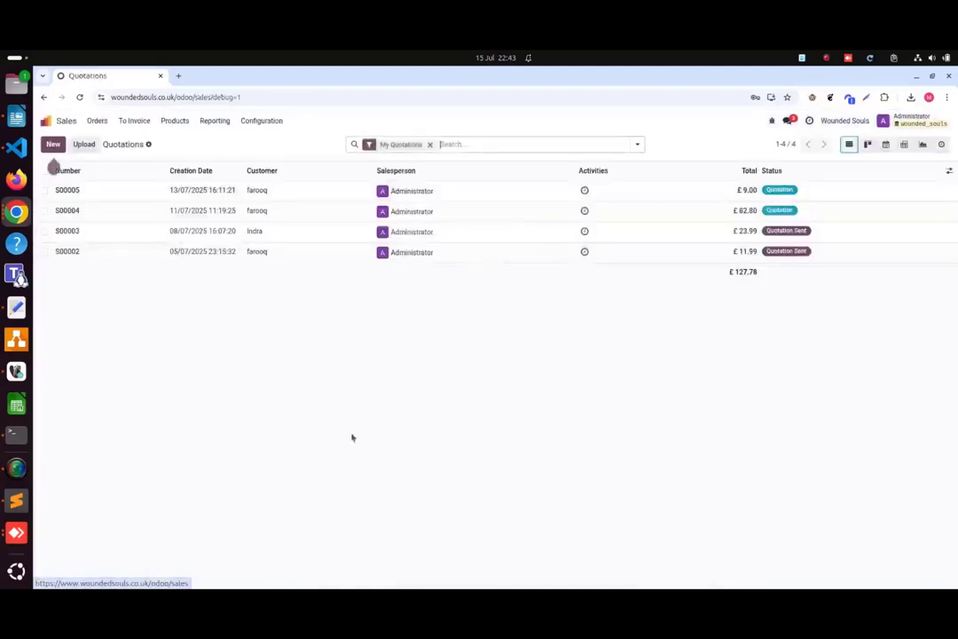
pyautogui.click(295, 190)
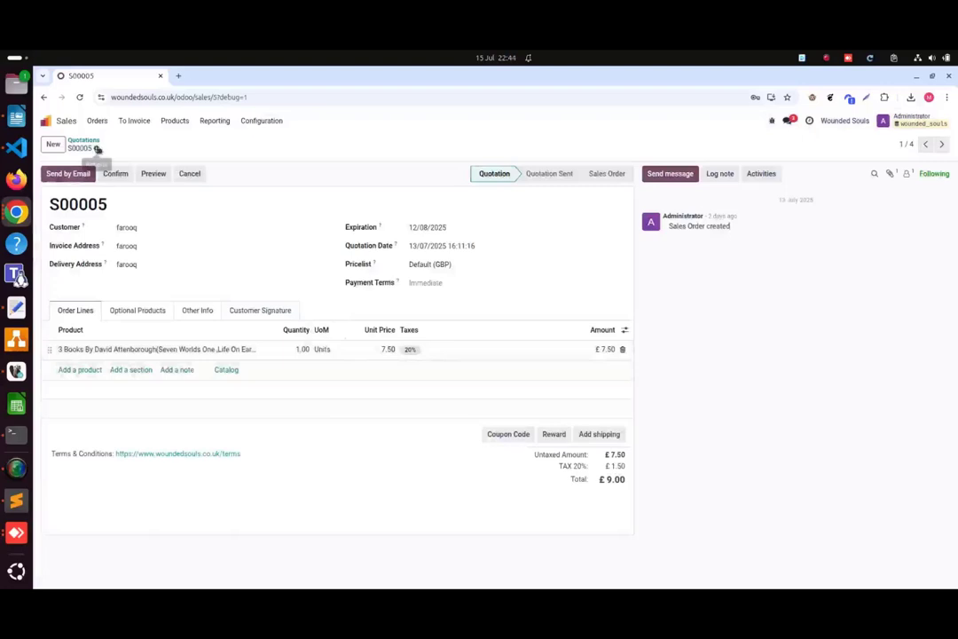
pyautogui.click(97, 148)
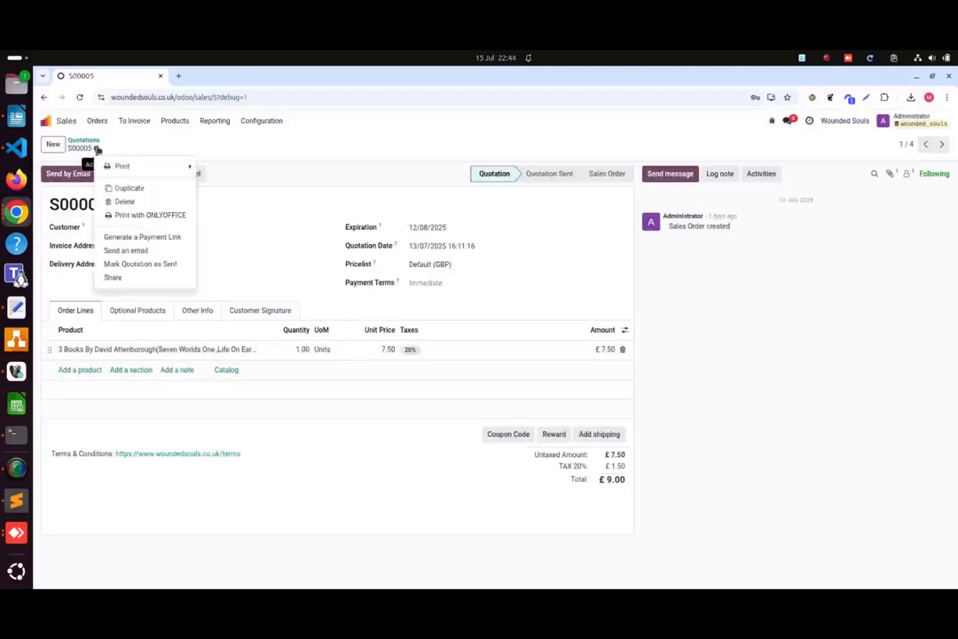
pyautogui.click(162, 216)
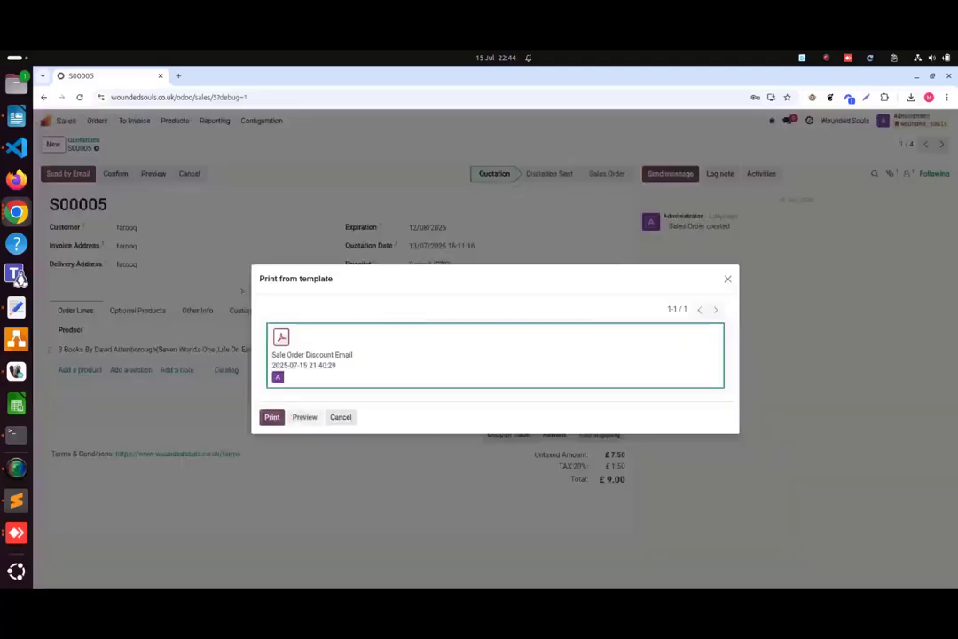